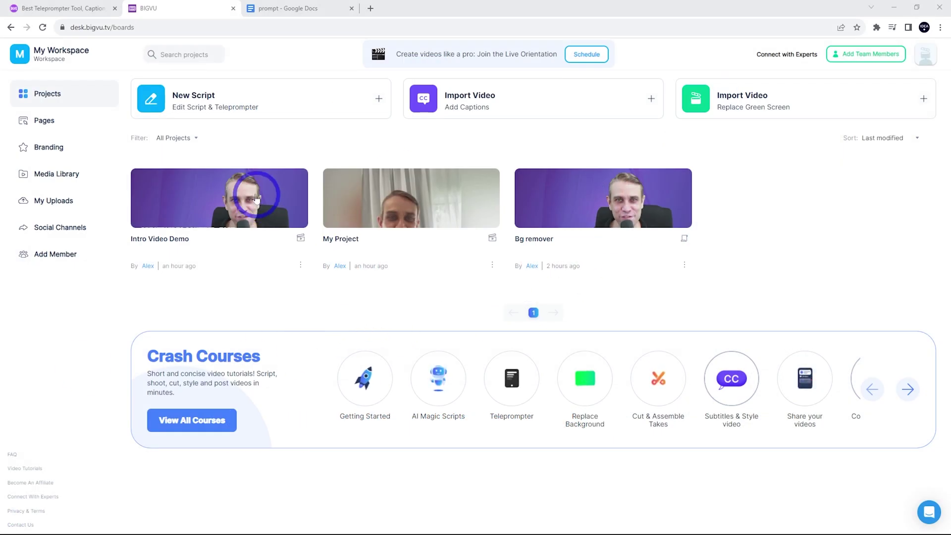
# Start a new AI-written script with a Friendly tone and Medium length
pyautogui.click(216, 101)
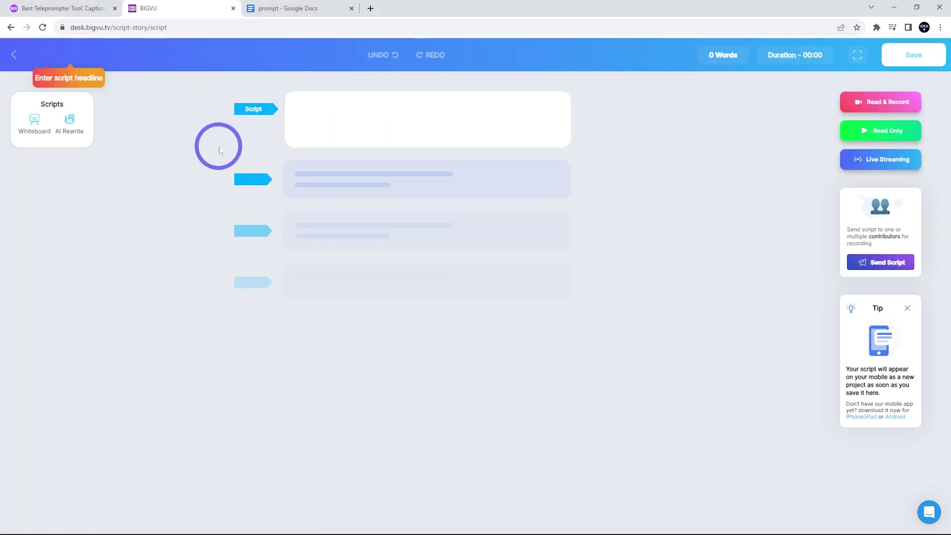
pyautogui.click(70, 124)
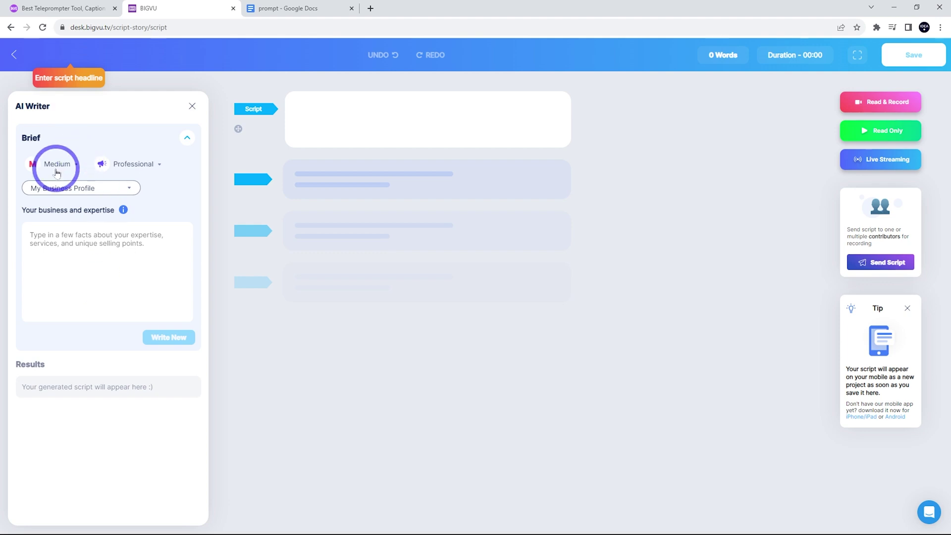
pyautogui.click(148, 164)
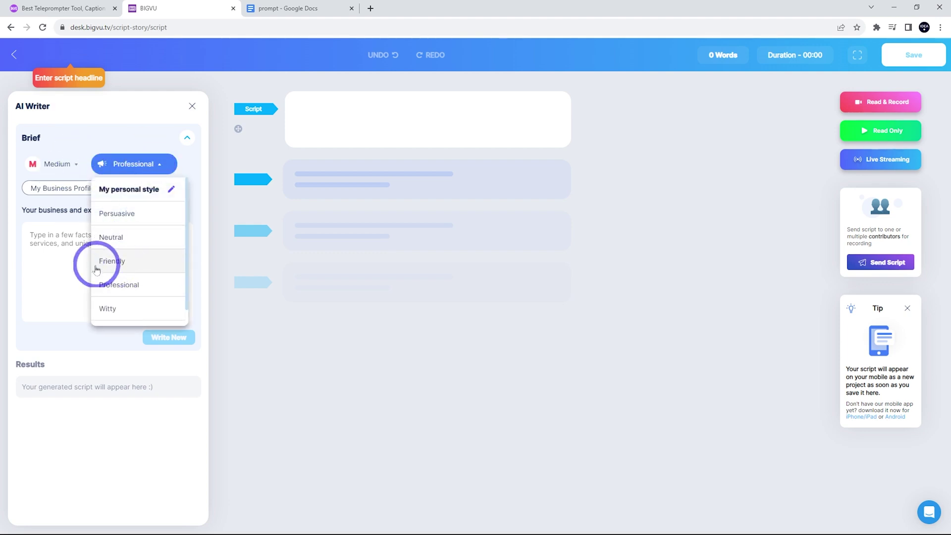
pyautogui.click(111, 260)
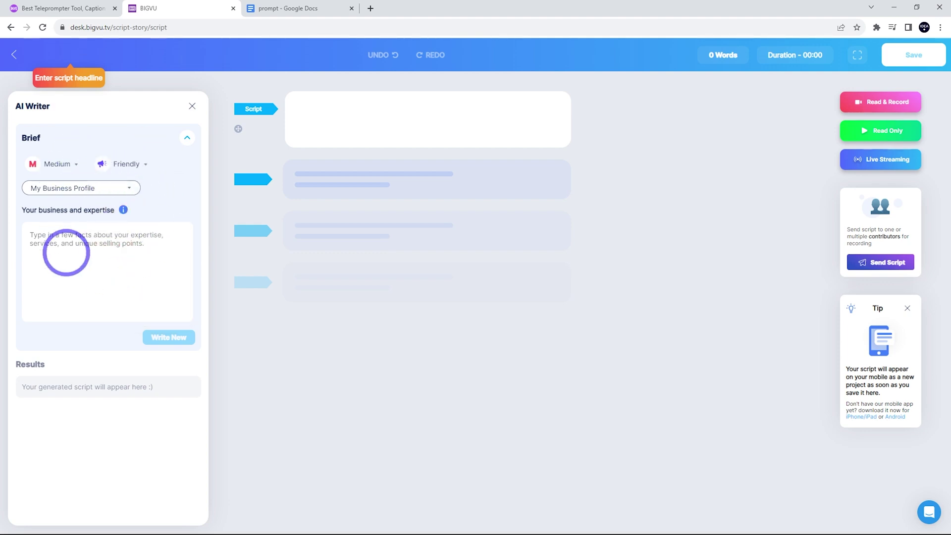
pyautogui.click(57, 165)
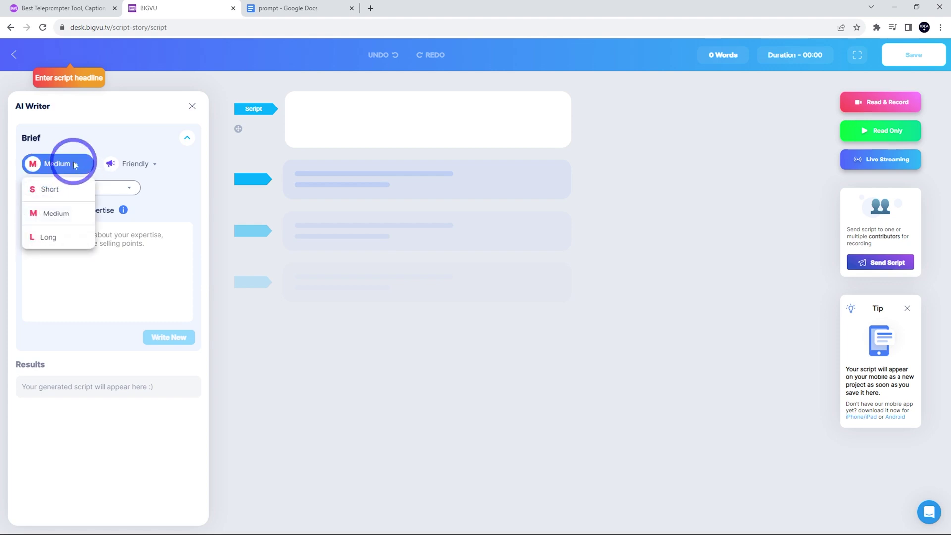
pyautogui.click(74, 165)
# Choose the My News Flash script type and paste the BIGVU Appsumo lifetime-deal brief
pyautogui.click(72, 187)
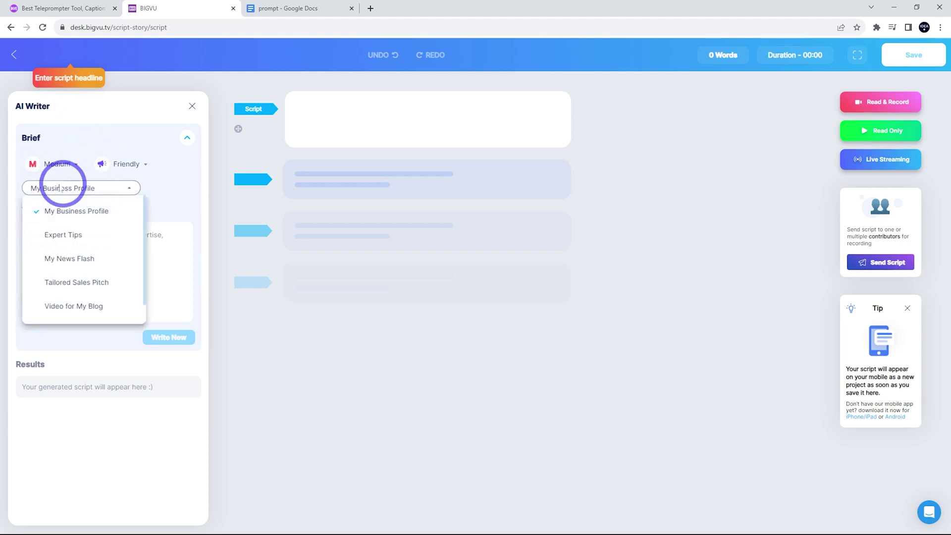
pyautogui.click(73, 267)
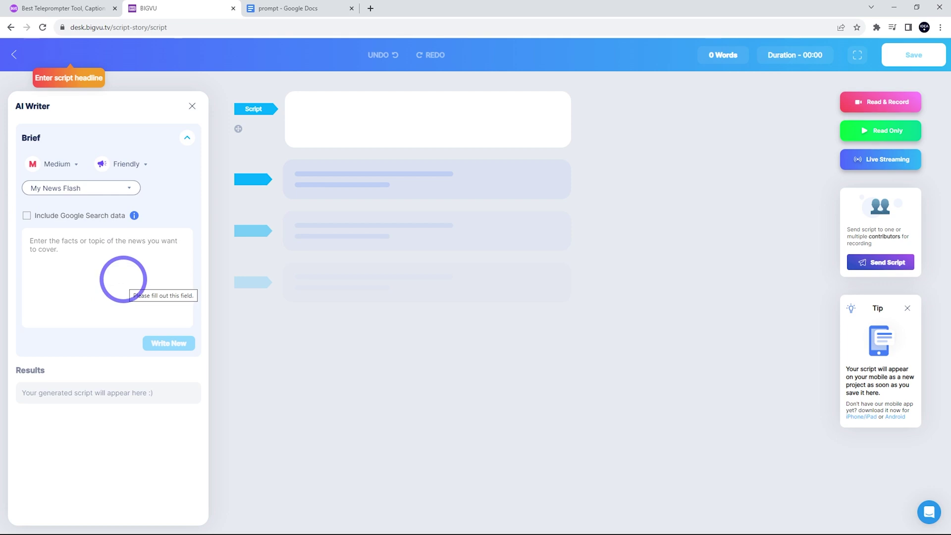
pyautogui.click(123, 279)
pyautogui.write('Introduce BIGVU. BIGVU is an easy to use, AI powered teleprompter, caption editor, and video creator. There is currently a nice discount on Appsumo for a lifetime deal on BIGVU with the link in the description below.')
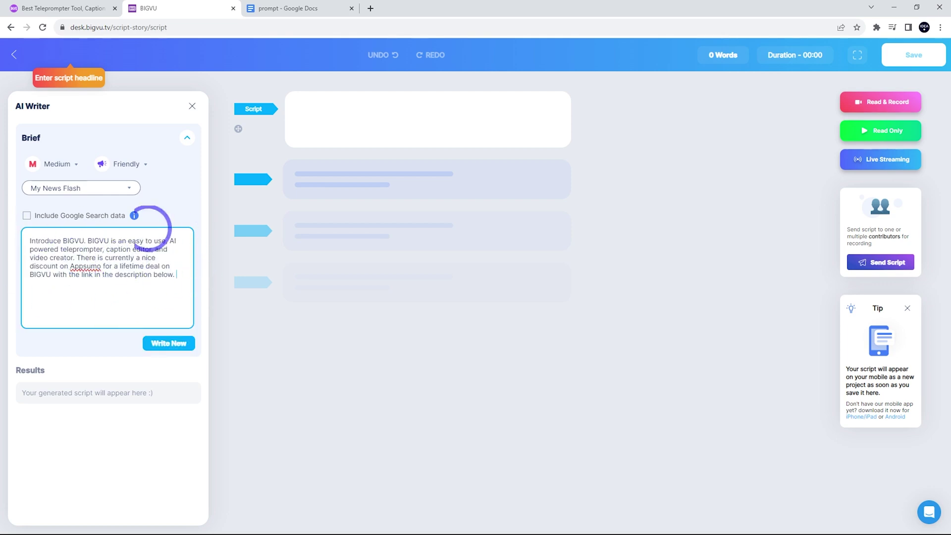
# Generate AI script drafts and add the second one, giving a 96-word, 00:38 script
pyautogui.click(171, 344)
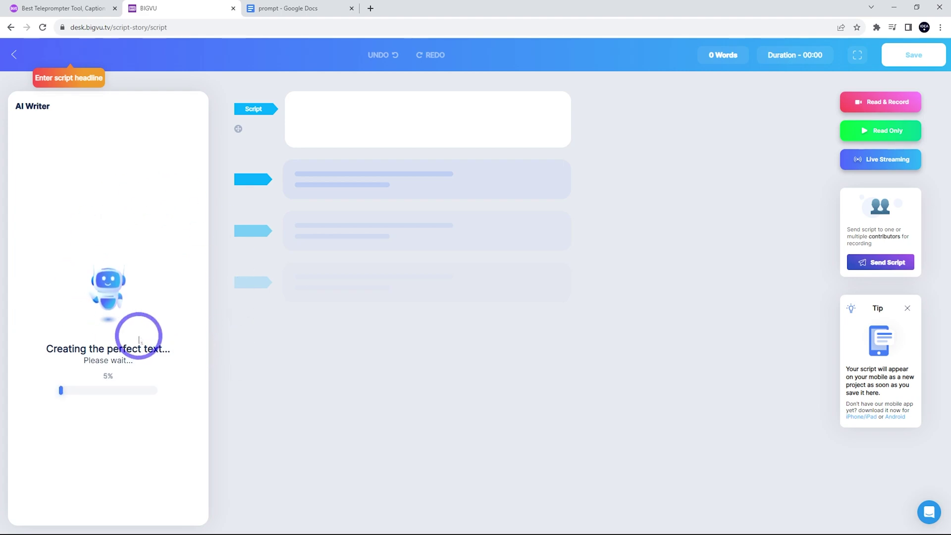
pyautogui.scroll(-3, 127, 272)
pyautogui.scroll(3, 123, 413)
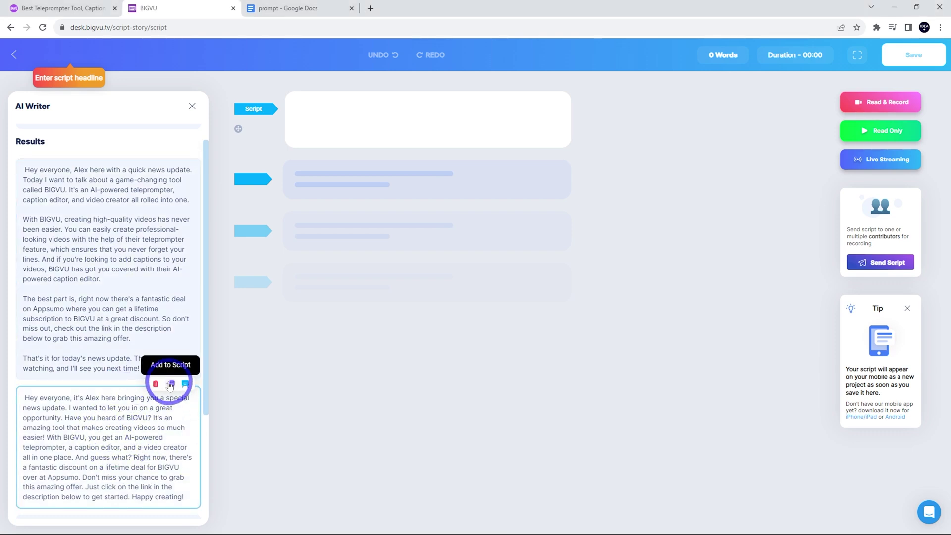
pyautogui.click(170, 385)
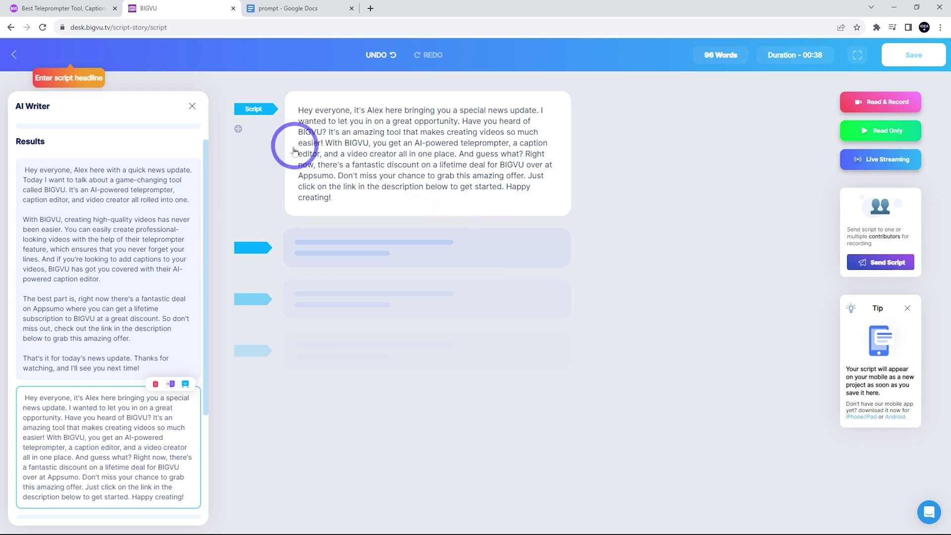
pyautogui.click(394, 141)
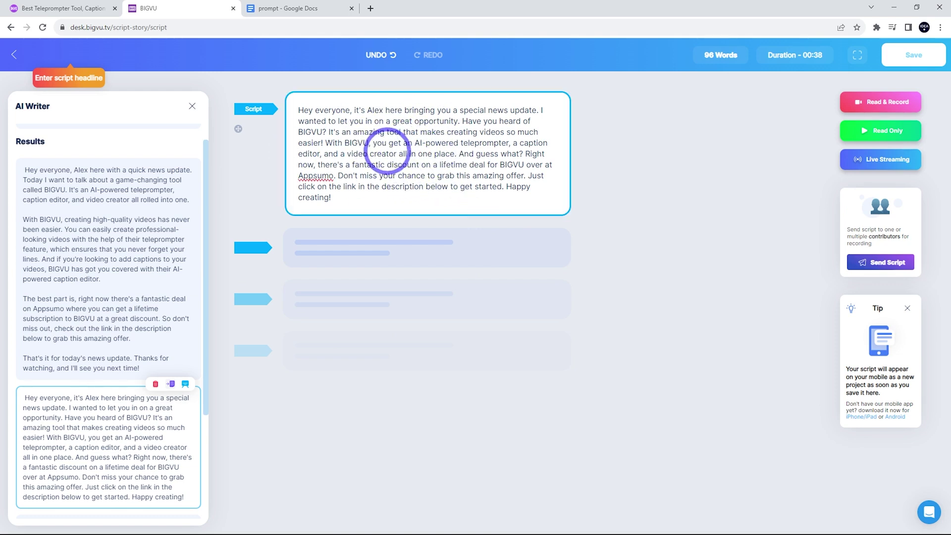
# Open the teleprompter over the green-screen camera at 201 words/min and start recording
pyautogui.click(855, 102)
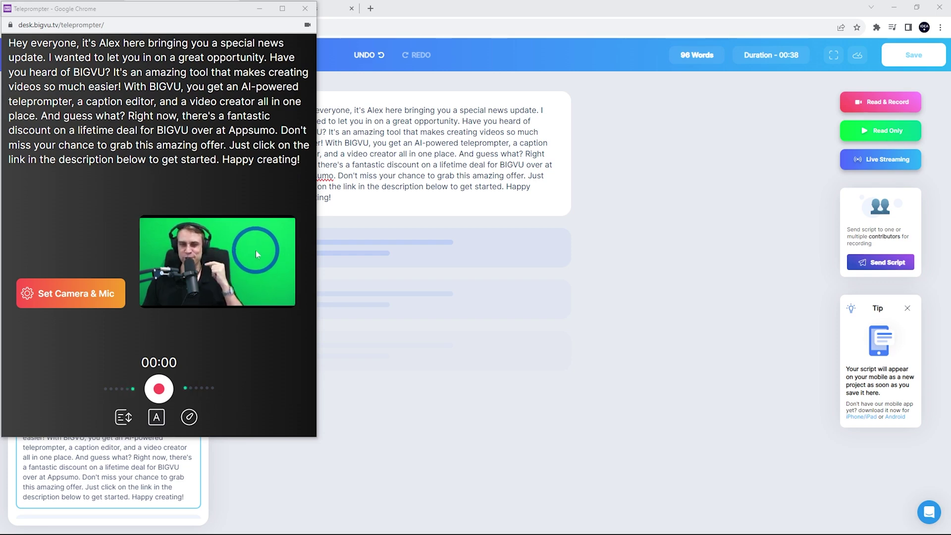
pyautogui.click(190, 416)
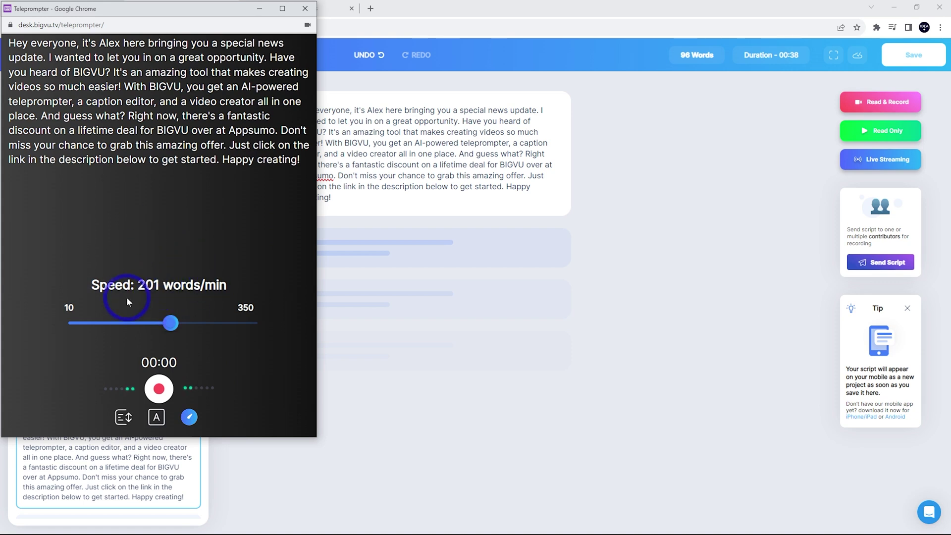
pyautogui.click(156, 419)
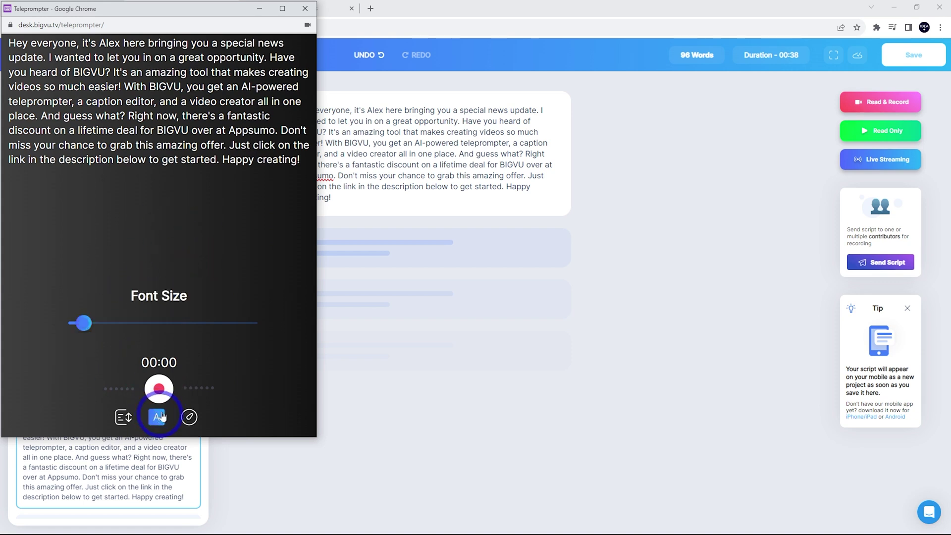
pyautogui.click(125, 418)
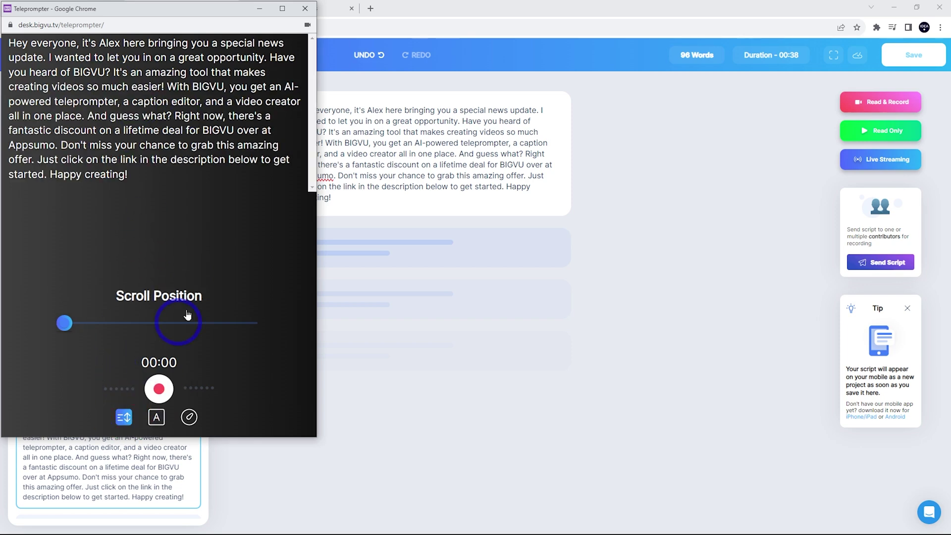
pyautogui.click(164, 395)
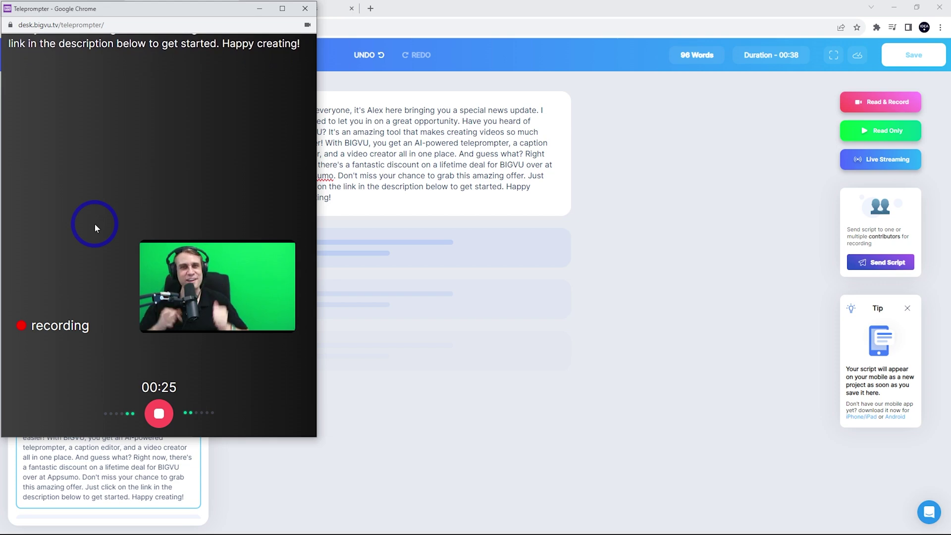
# Stop the recording after reading the script, producing Take 1
pyautogui.click(159, 413)
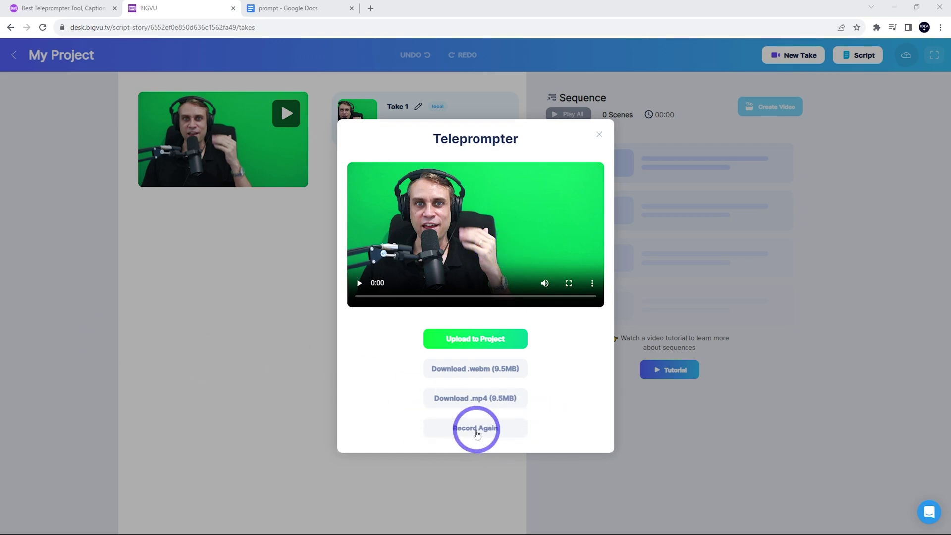
# Upload the recorded take to the project as cloud Take 2
pyautogui.click(471, 339)
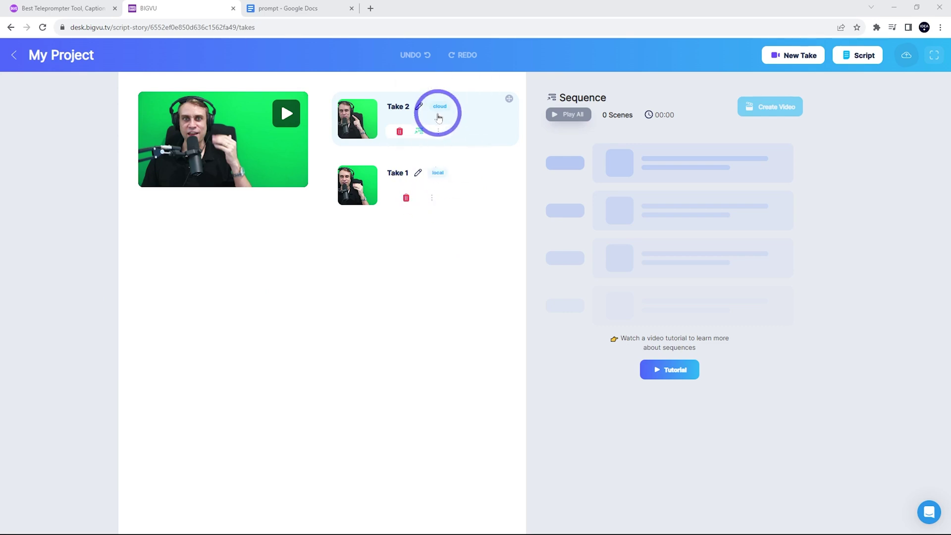
pyautogui.moveTo(446, 113)
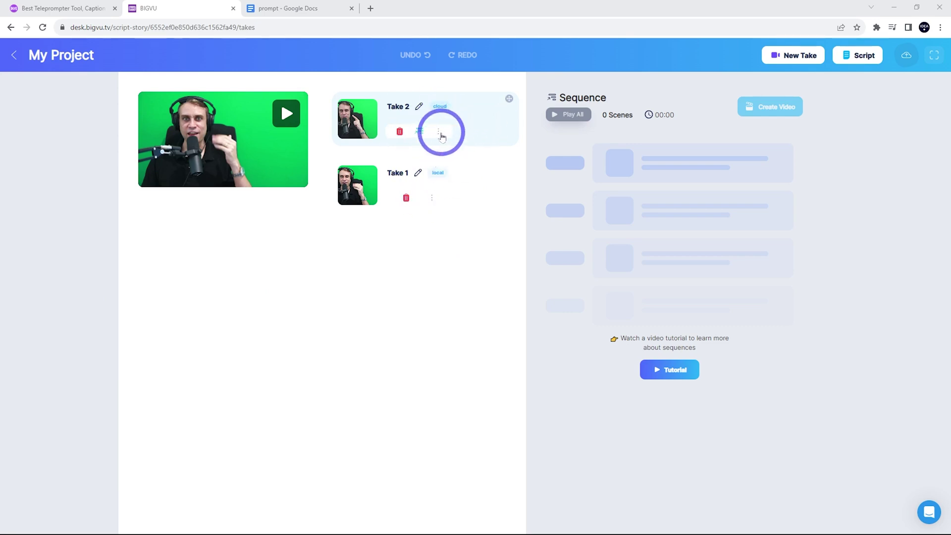
# Replace Take 2's green screen with the Purple Big Lines library background
pyautogui.click(439, 131)
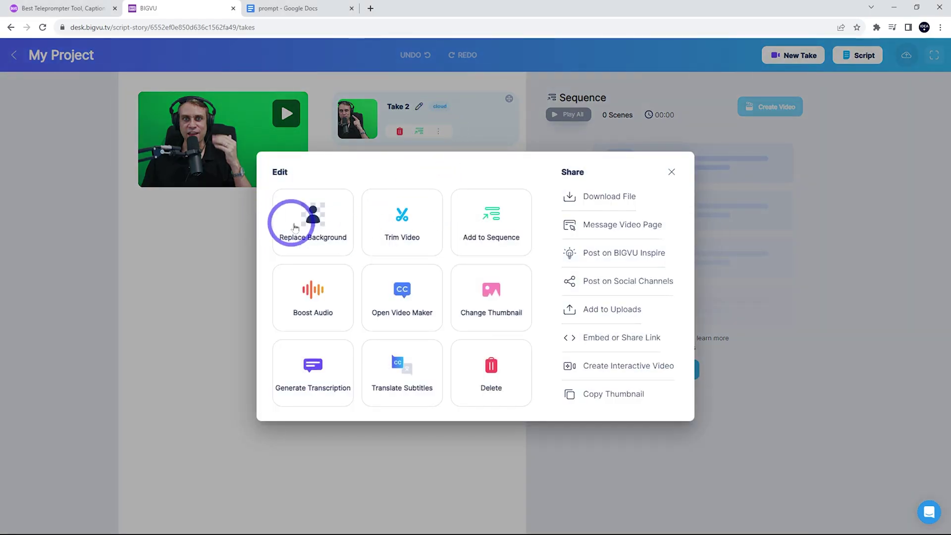
pyautogui.click(313, 223)
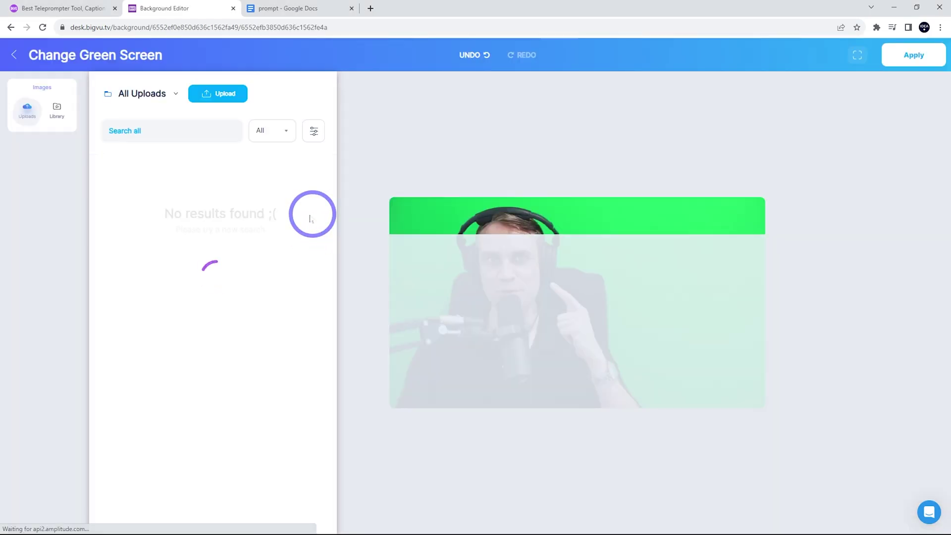
pyautogui.click(64, 121)
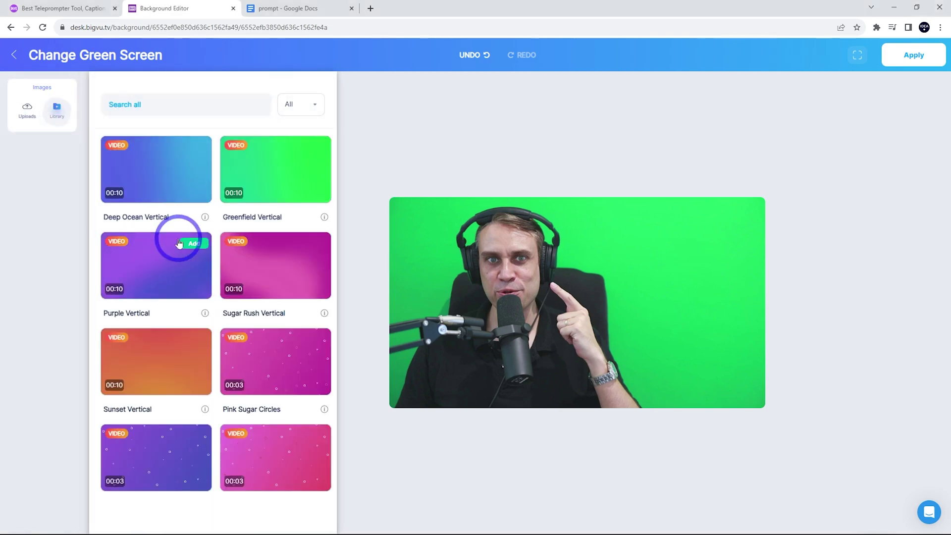
pyautogui.scroll(-4, 180, 243)
pyautogui.click(140, 452)
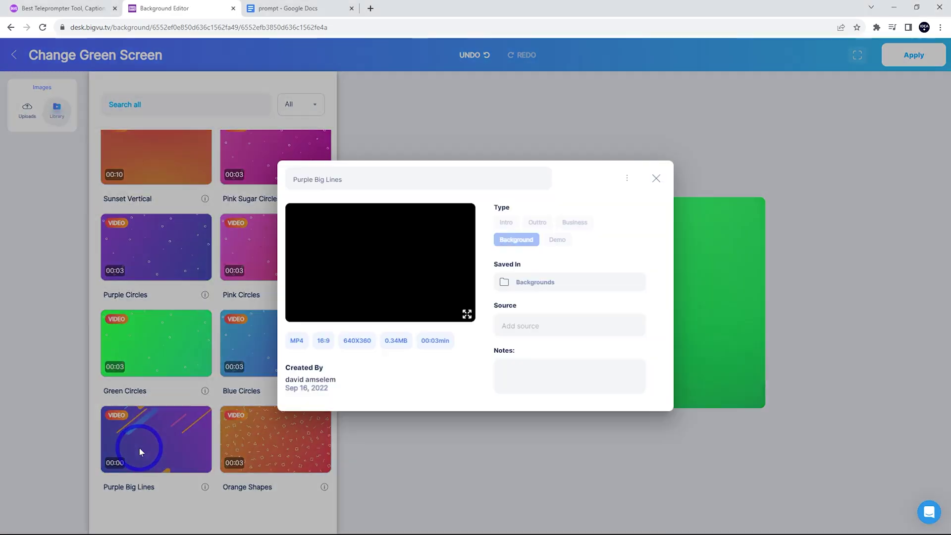
pyautogui.click(648, 187)
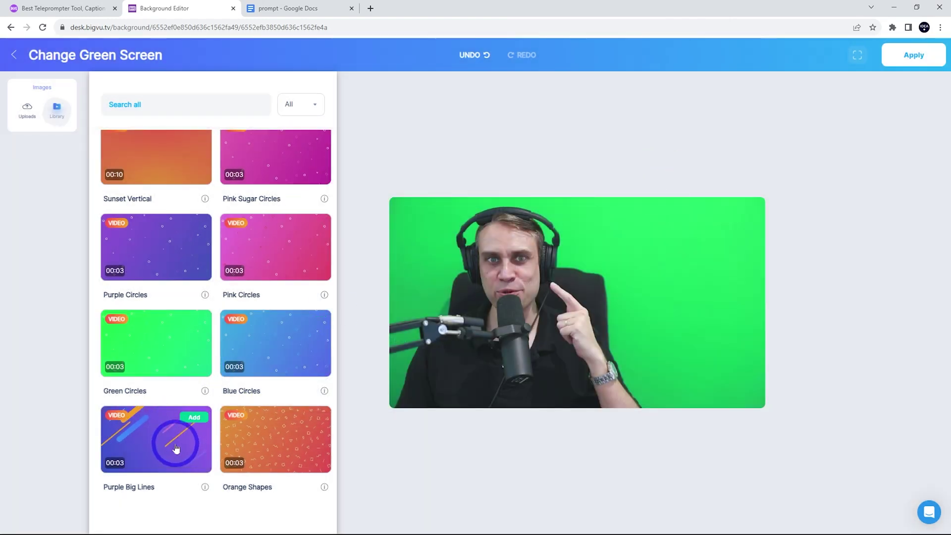
pyautogui.click(195, 419)
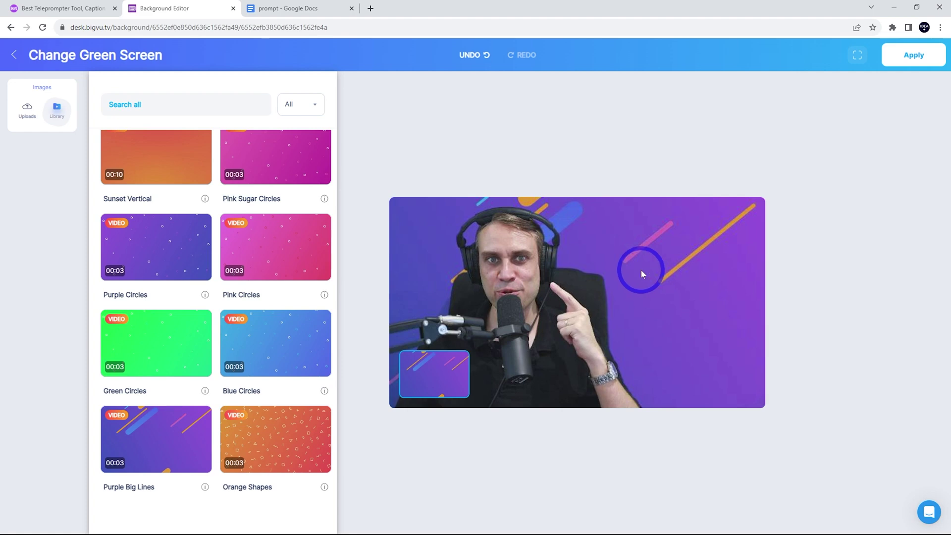
# Apply the purple background to create Take 3 and check the All Uploads panel
pyautogui.click(903, 58)
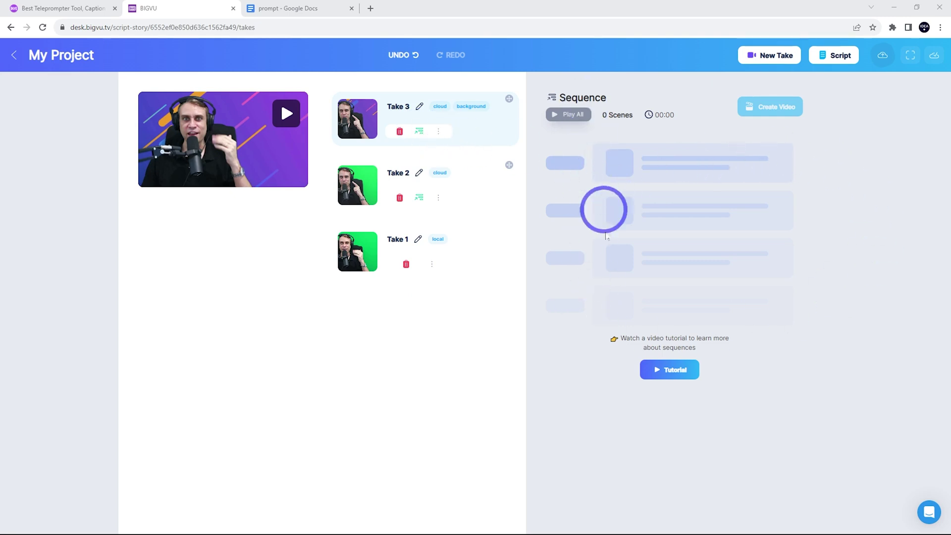
pyautogui.click(883, 55)
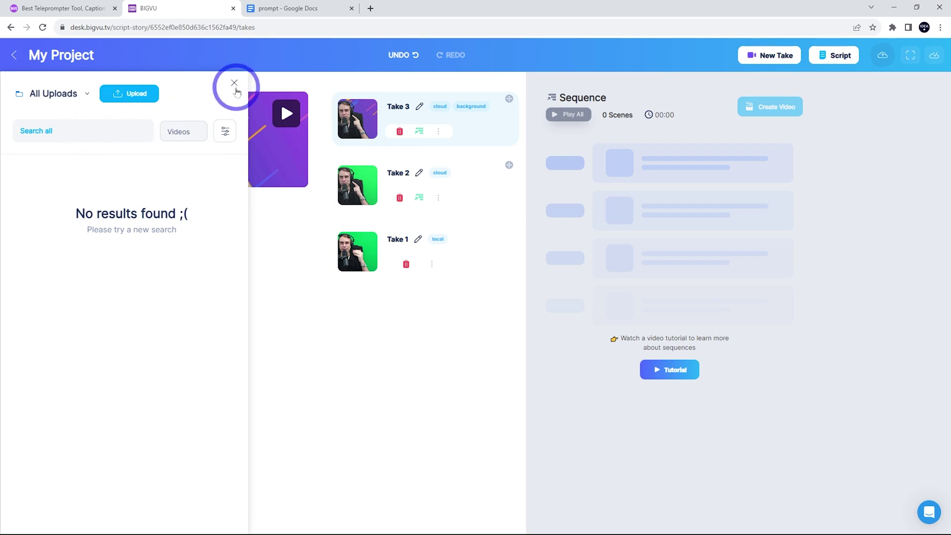
pyautogui.click(235, 85)
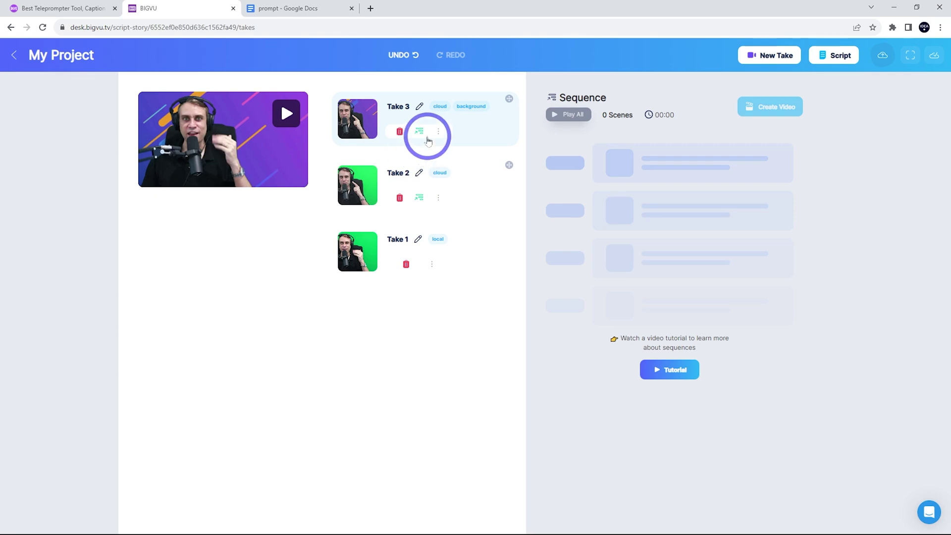
# Open Take 3 in the Video Maker and create English subtitles
pyautogui.click(439, 131)
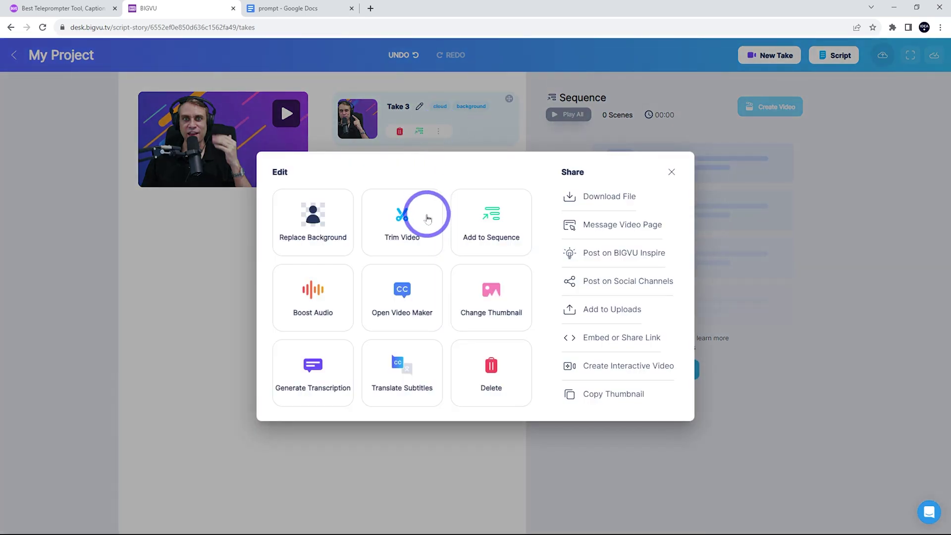
pyautogui.click(402, 306)
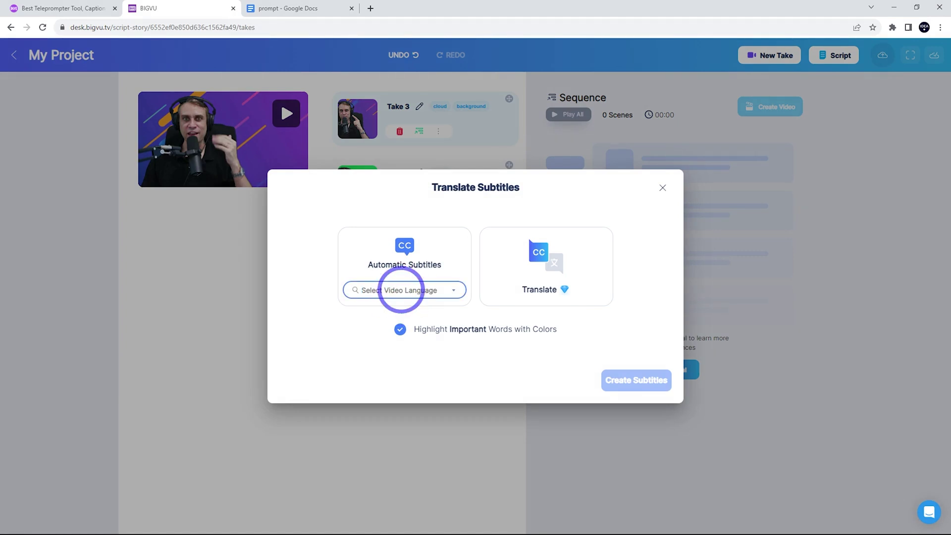
pyautogui.click(401, 290)
pyautogui.click(384, 321)
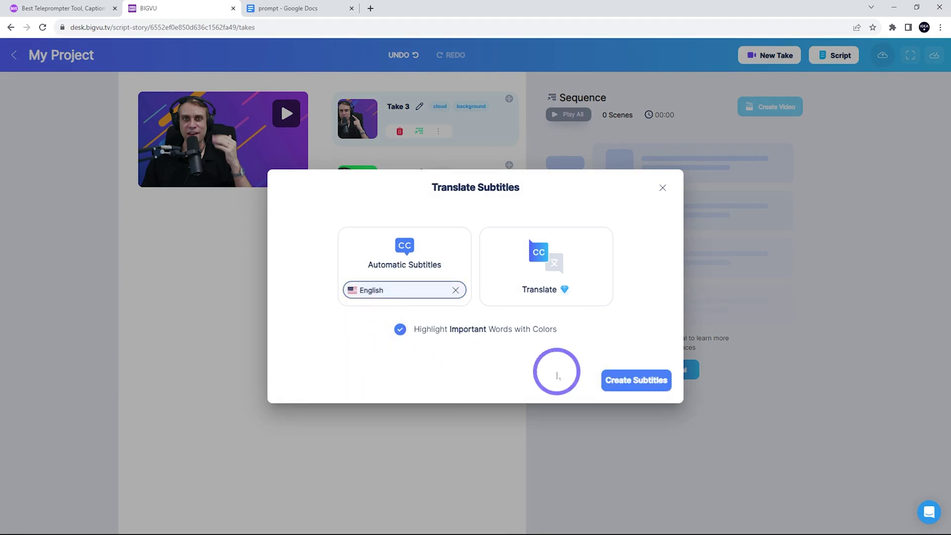
pyautogui.click(628, 380)
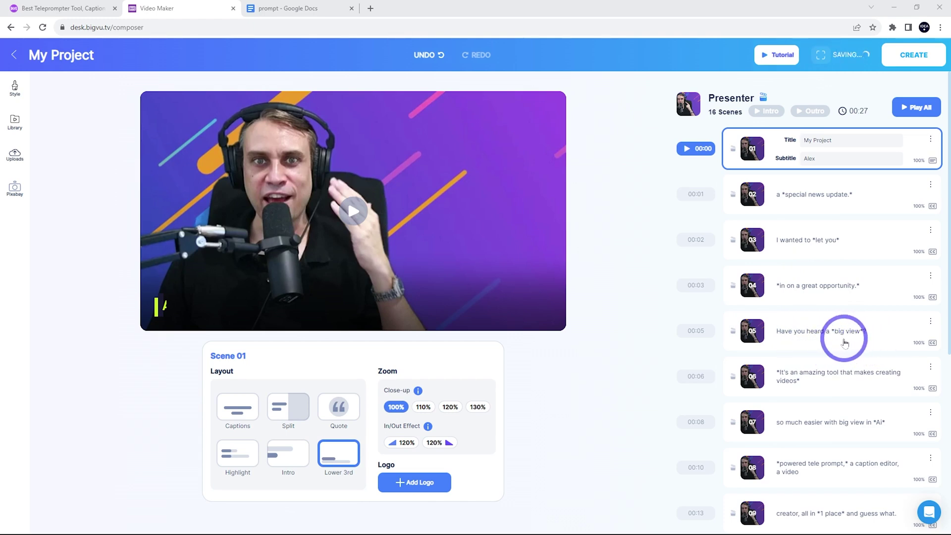
# Correct the misheard captions from scene 05 onward so they read BIGVU
pyautogui.click(848, 344)
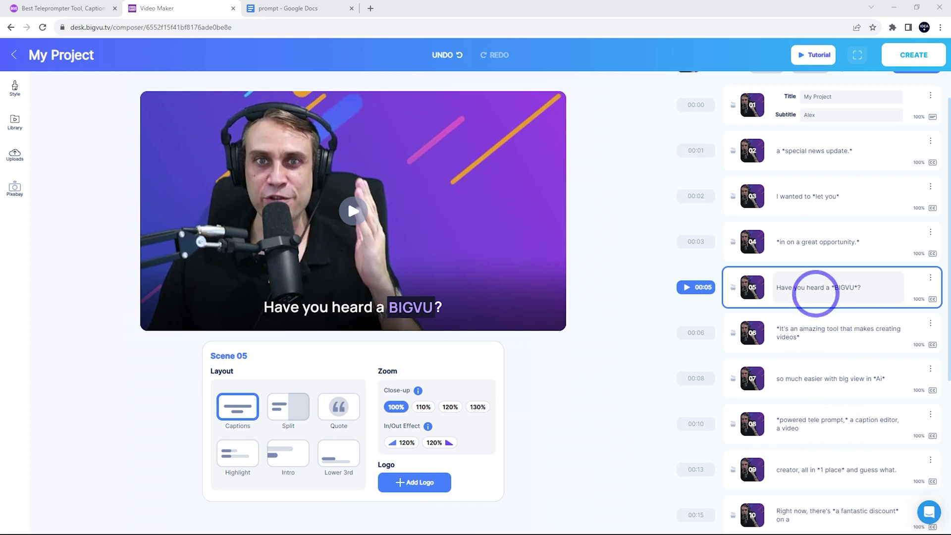
pyautogui.scroll(-3, 826, 396)
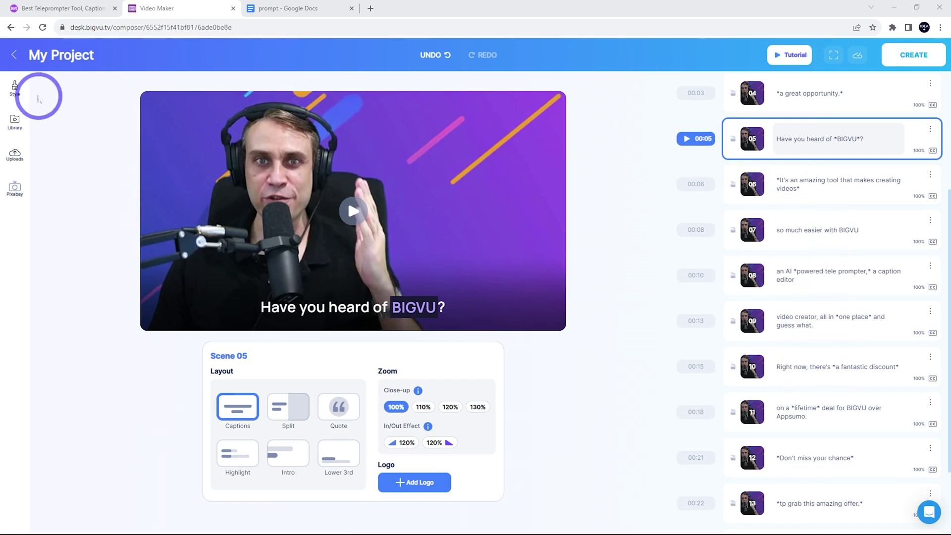
# Apply the Strokes Purple subtitle theme and add the AcousticB background music
pyautogui.click(15, 89)
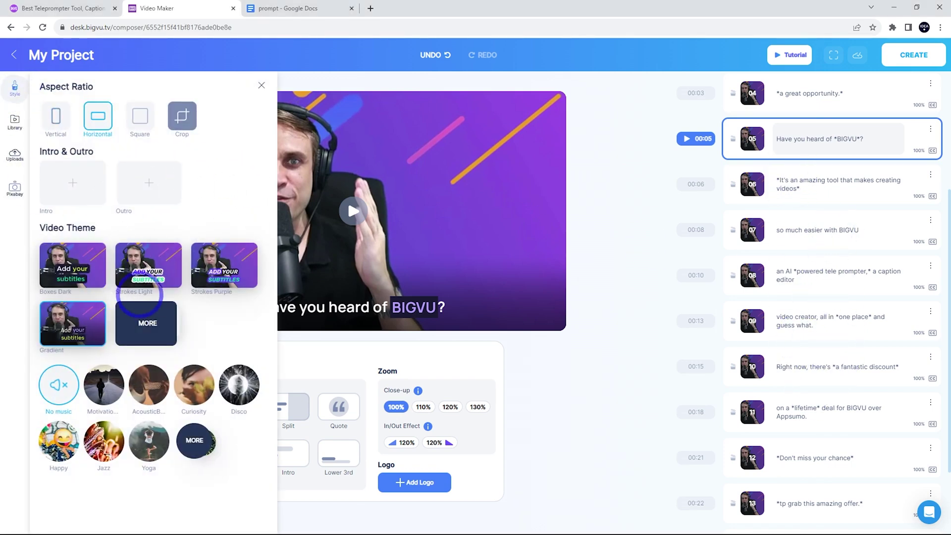
pyautogui.click(224, 279)
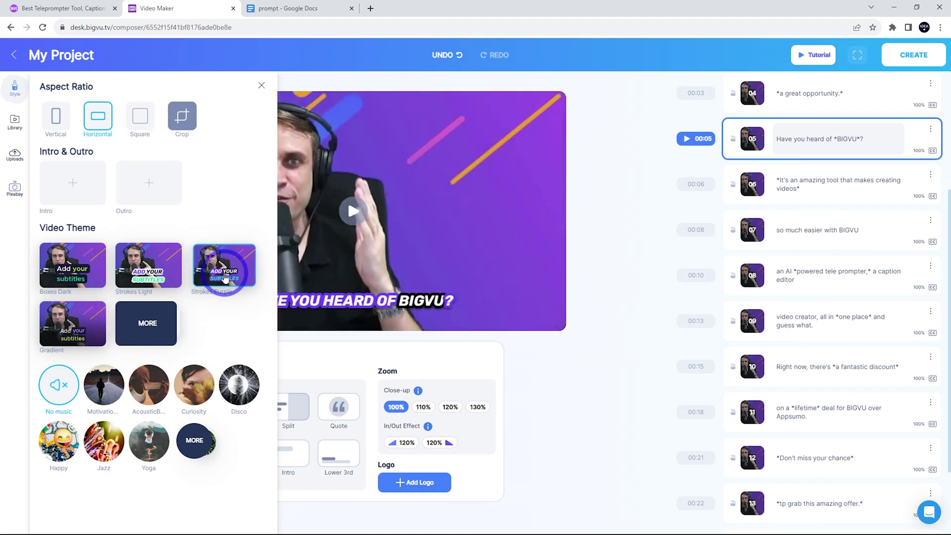
pyautogui.click(148, 391)
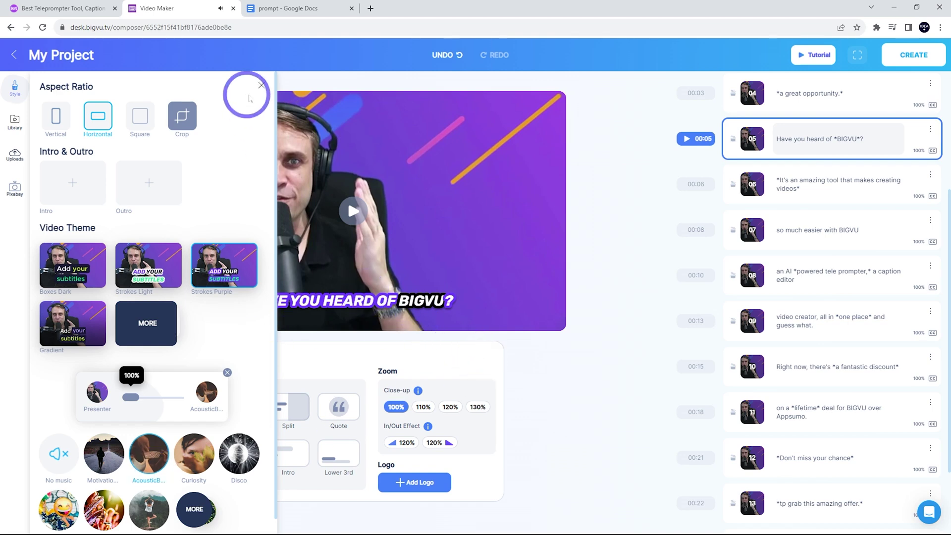
pyautogui.click(261, 86)
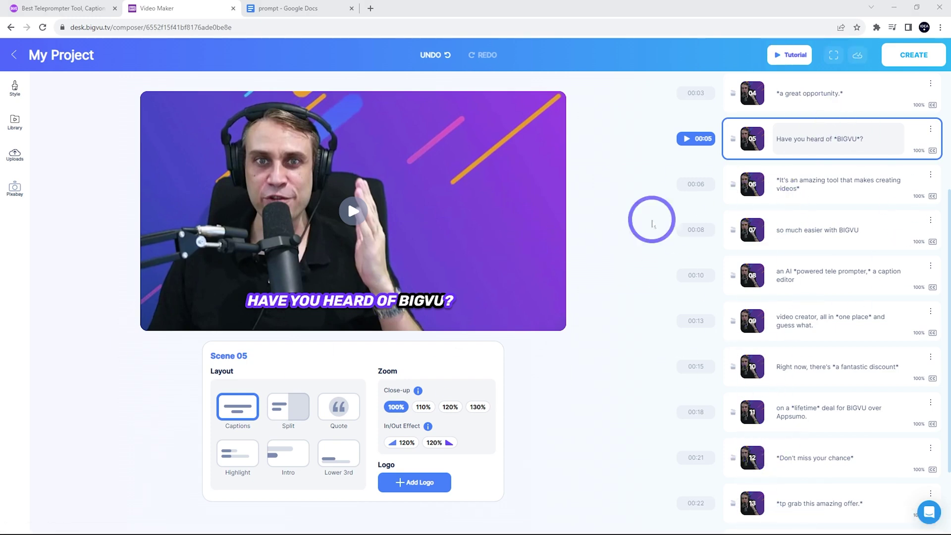
# Place a Pixabay stock video of a camera lens behind scene 06
pyautogui.click(16, 188)
pyautogui.click(251, 130)
pyautogui.click(240, 180)
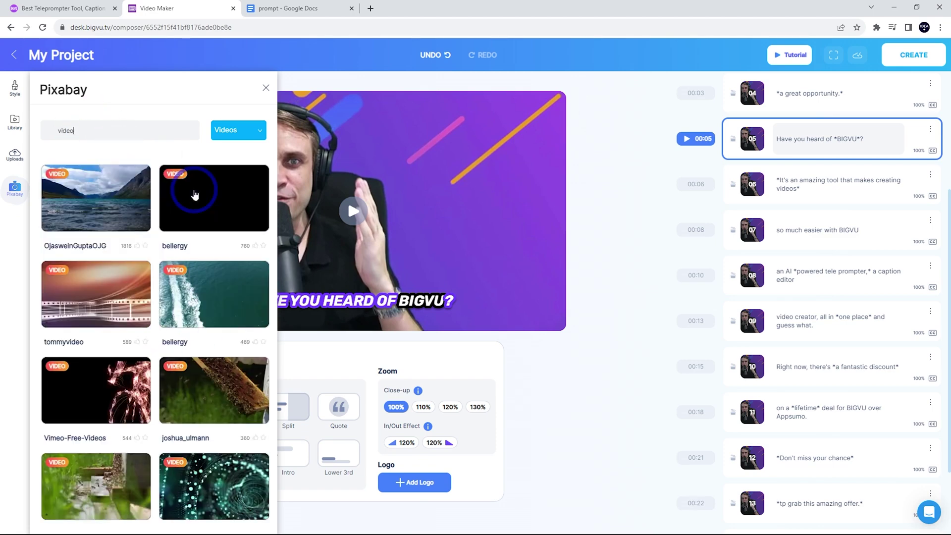
pyautogui.scroll(-6, 174, 248)
pyautogui.scroll(-5, 152, 291)
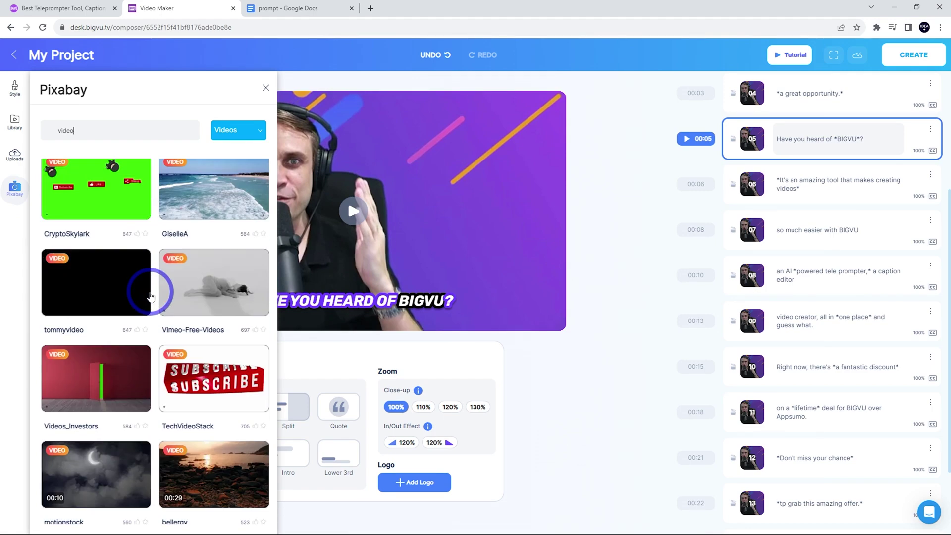
pyautogui.scroll(-5, 168, 298)
pyautogui.scroll(-7, 169, 313)
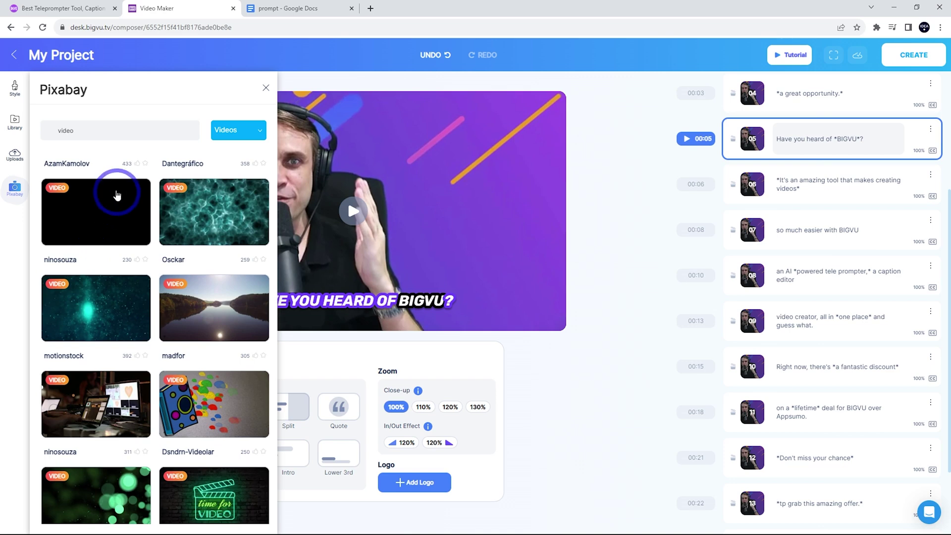
pyautogui.moveTo(715, 315); pyautogui.dragTo(756, 189)
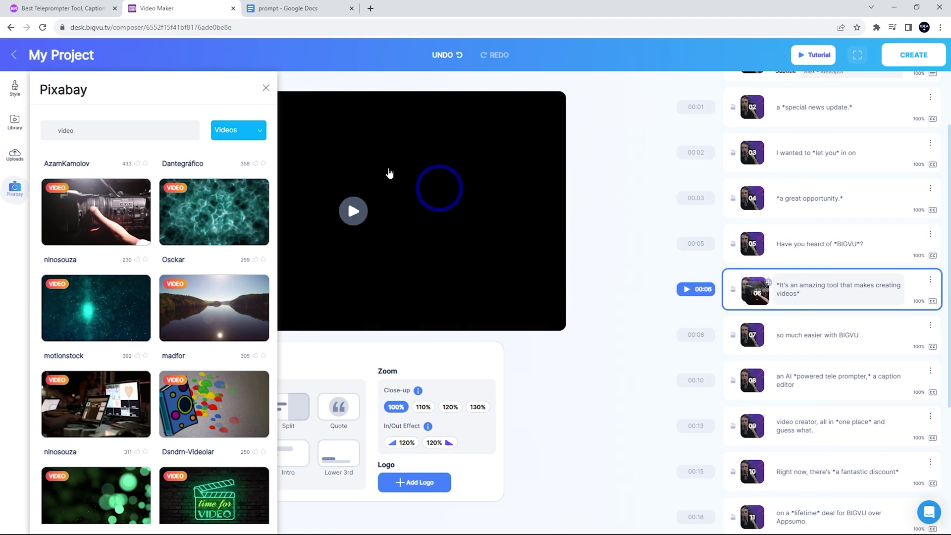
pyautogui.click(266, 87)
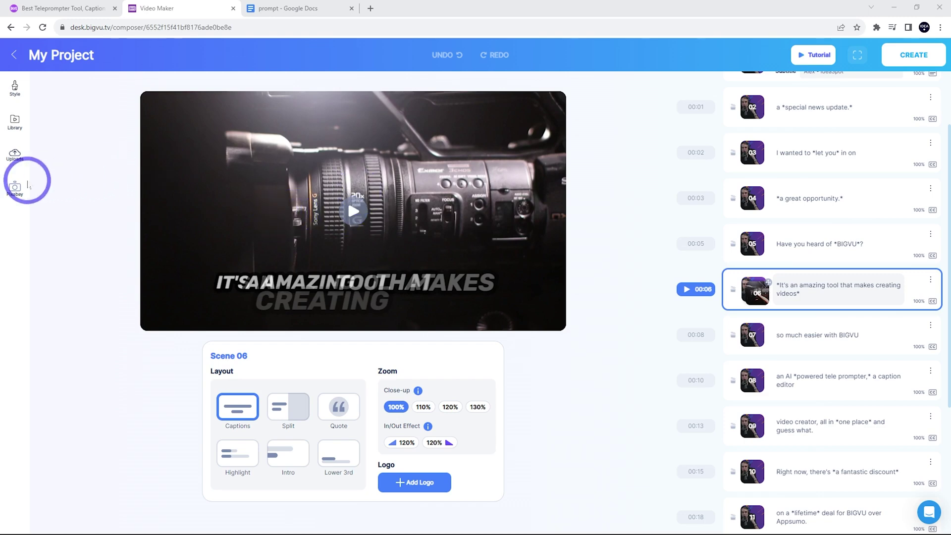
# Set the Pixabay image of a child walking between hedges as scene 04's visual
pyautogui.click(15, 188)
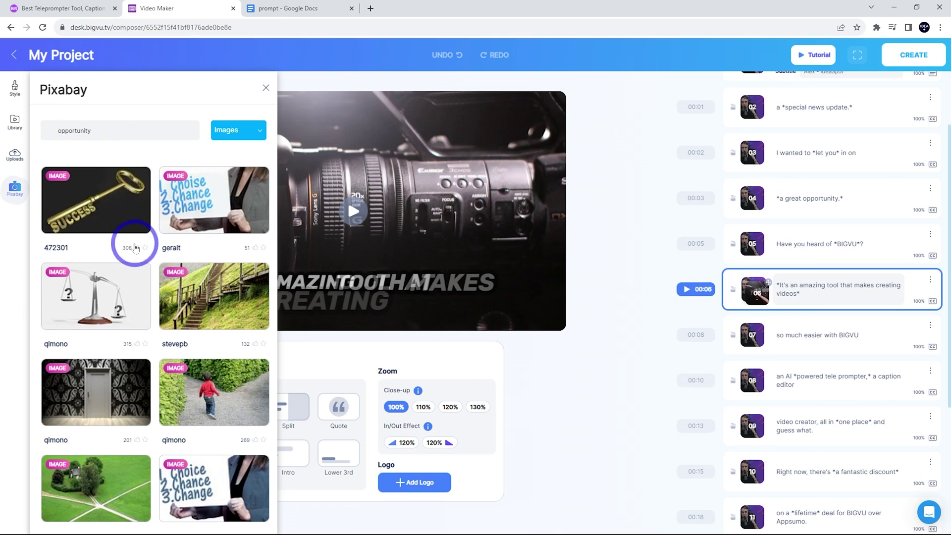
pyautogui.scroll(-3, 131, 246)
pyautogui.moveTo(194, 248); pyautogui.dragTo(749, 196)
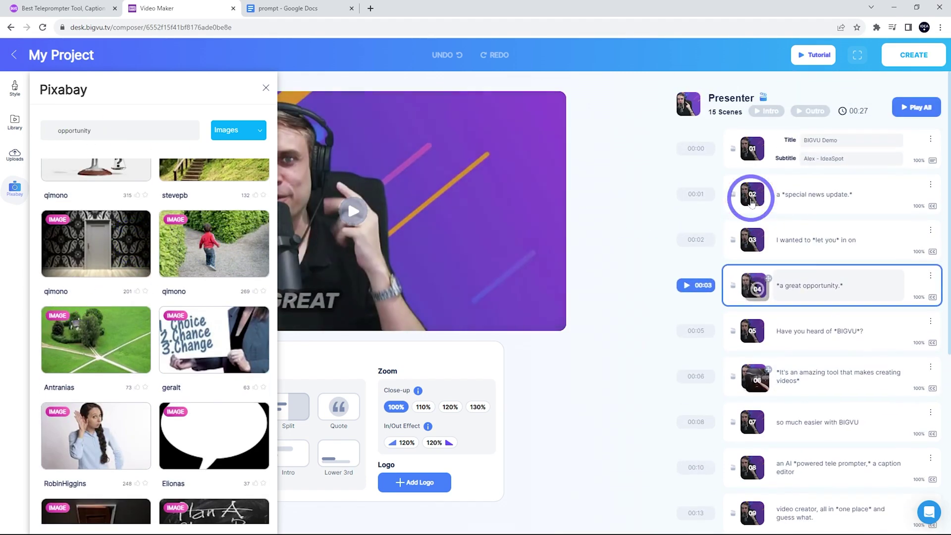
pyautogui.click(266, 88)
pyautogui.click(811, 286)
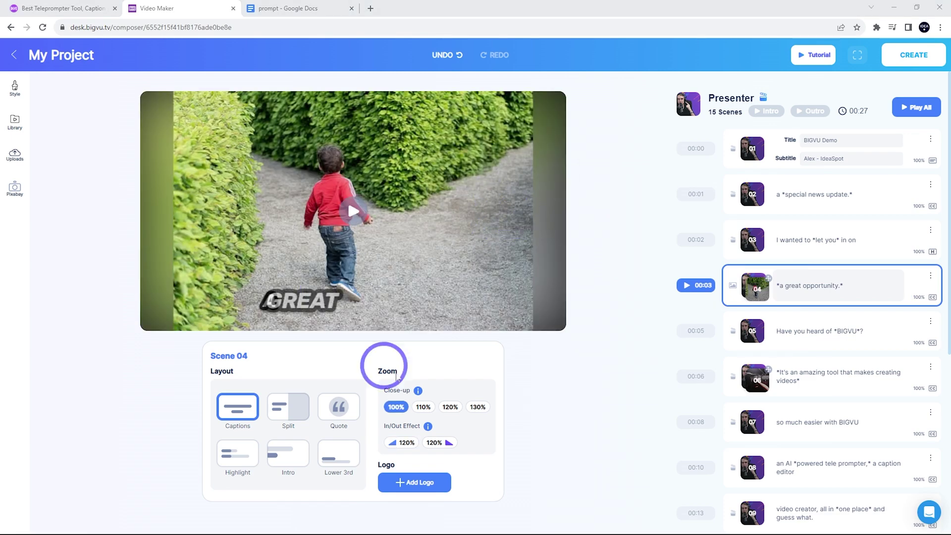
# Give scene 05 the Highlight caption layout and a 120% In/Out zoom effect
pyautogui.click(790, 341)
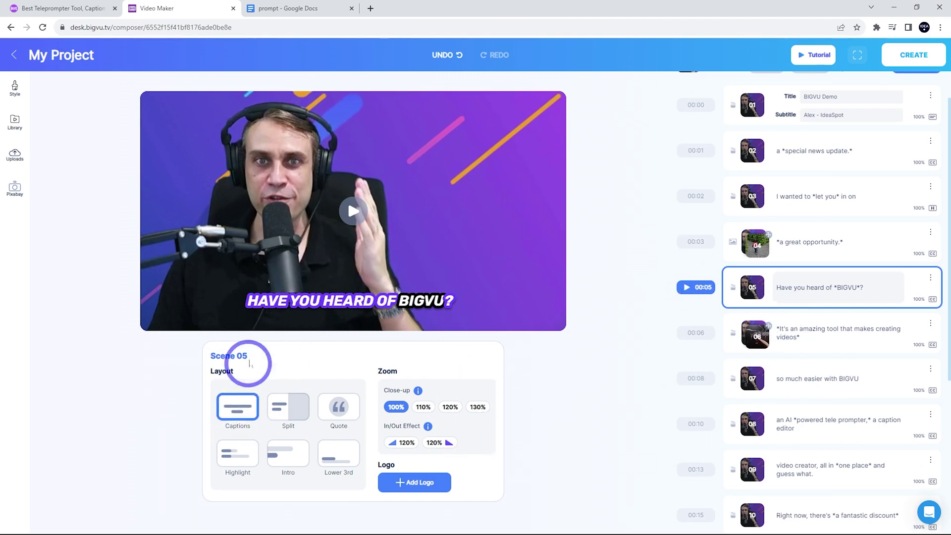
pyautogui.click(239, 460)
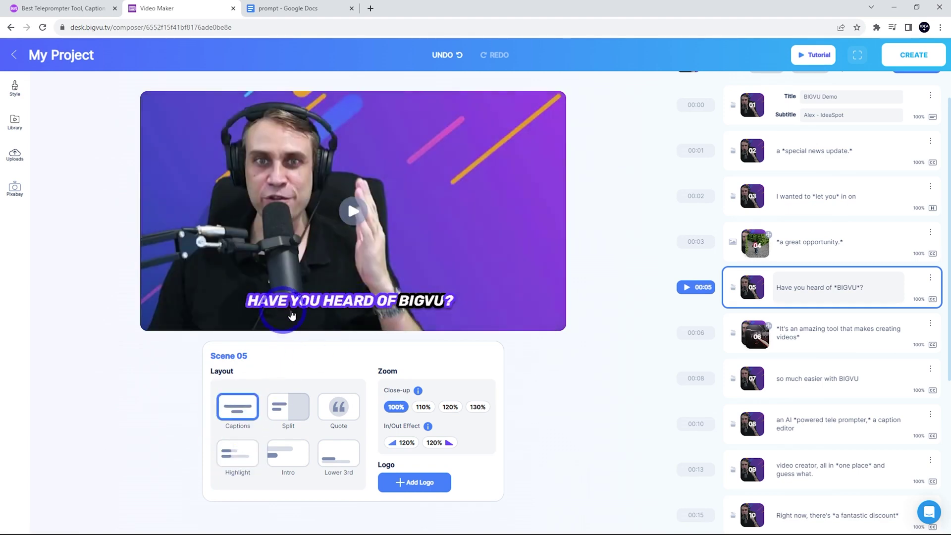
pyautogui.click(228, 462)
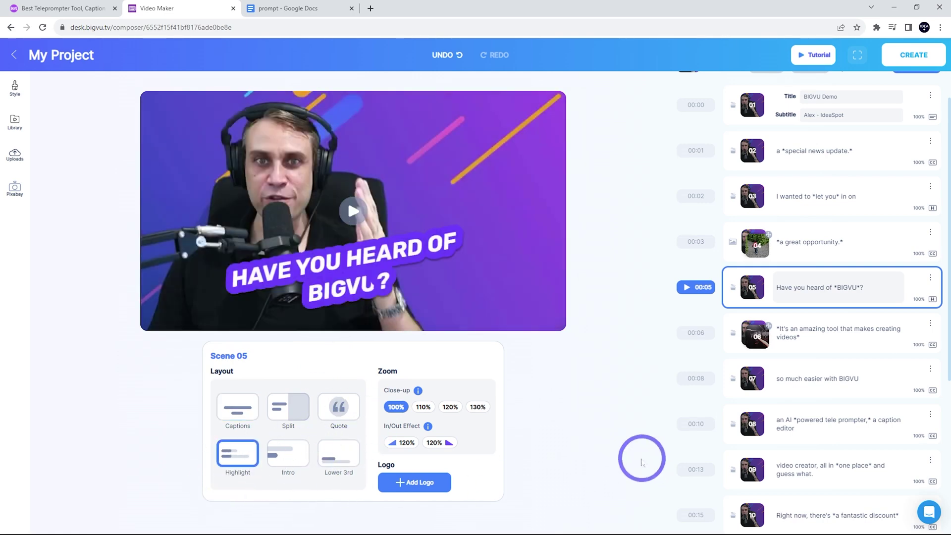
pyautogui.click(397, 445)
# Add the 120% In/Out zoom effect to scene 03, then return to the first scene
pyautogui.scroll(2, 796, 314)
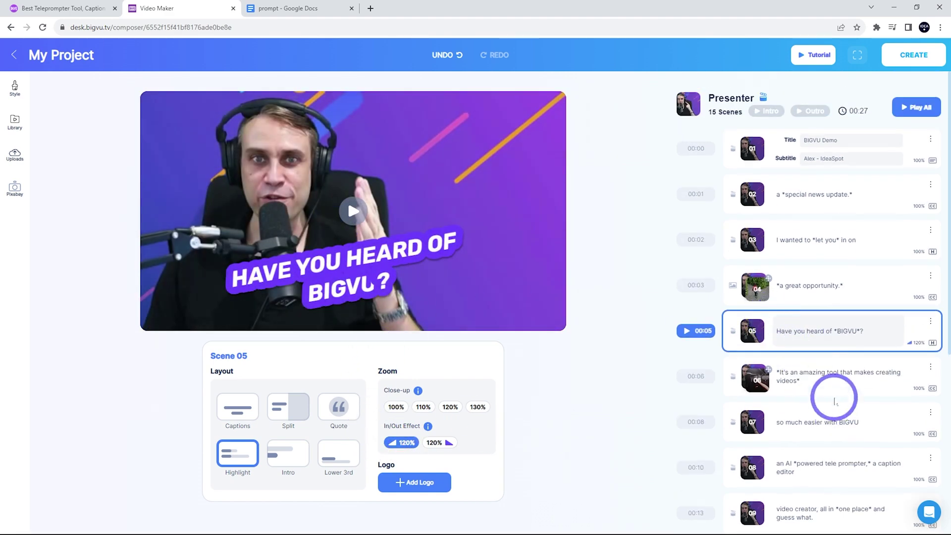
pyautogui.click(815, 240)
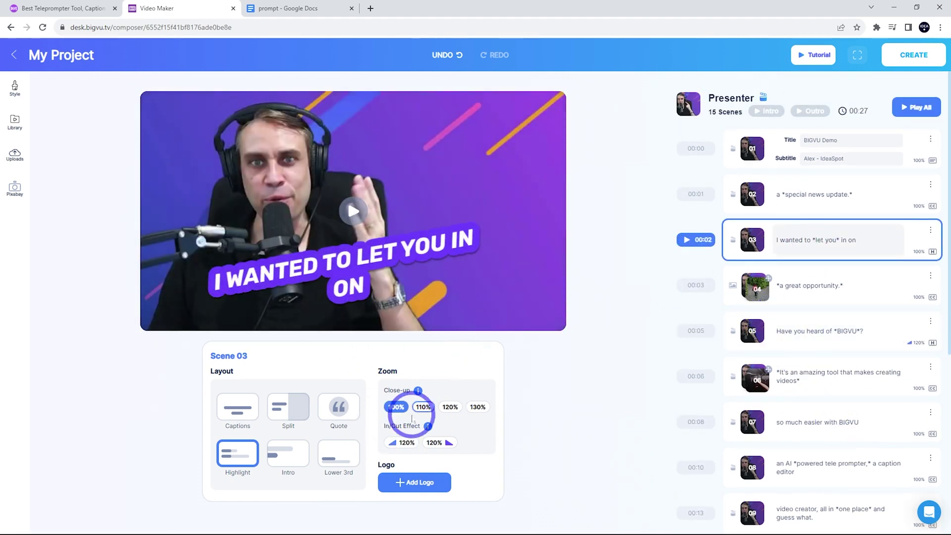
pyautogui.click(397, 443)
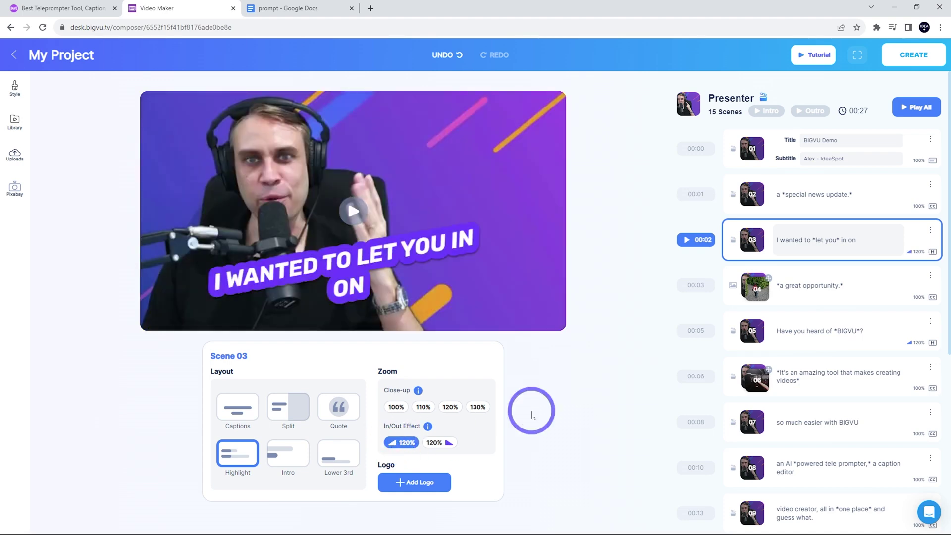
pyautogui.click(771, 151)
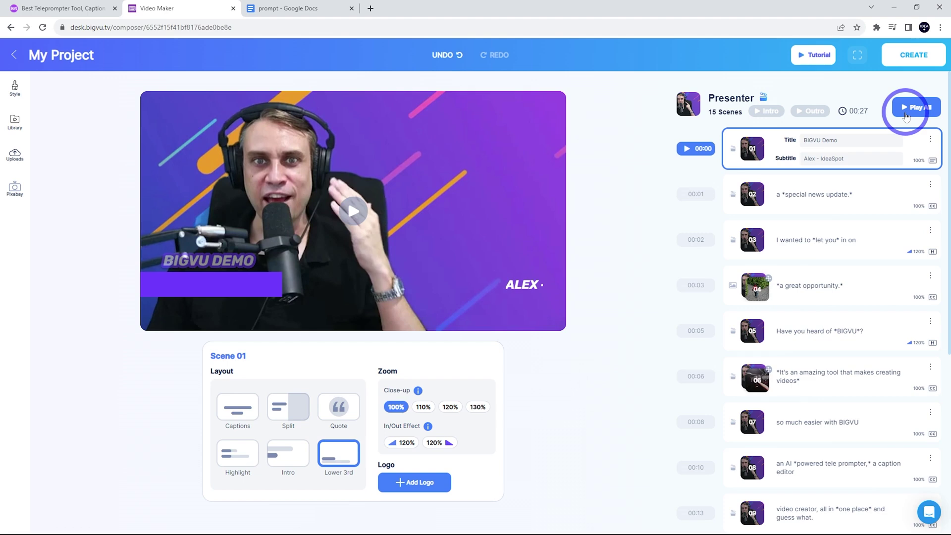
pyautogui.click(907, 114)
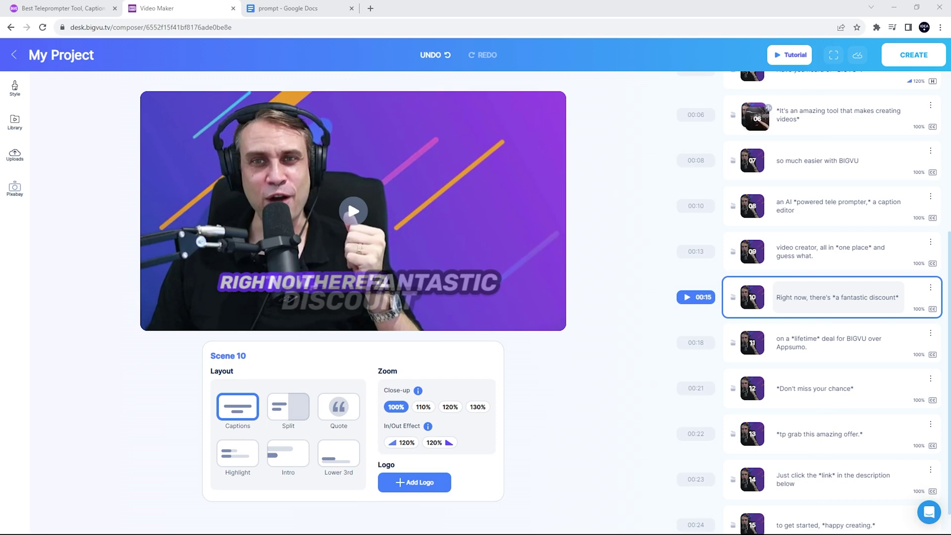
# Render the finished video with CREATE so it appears as a completed My Project entry
pyautogui.click(912, 58)
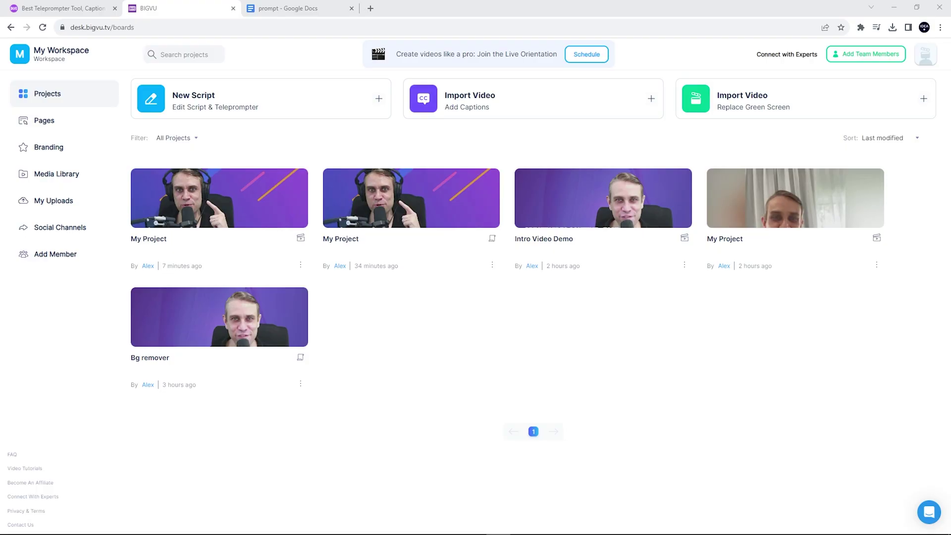
# Open the actions menu, including download, on the newest My Project card
pyautogui.click(300, 265)
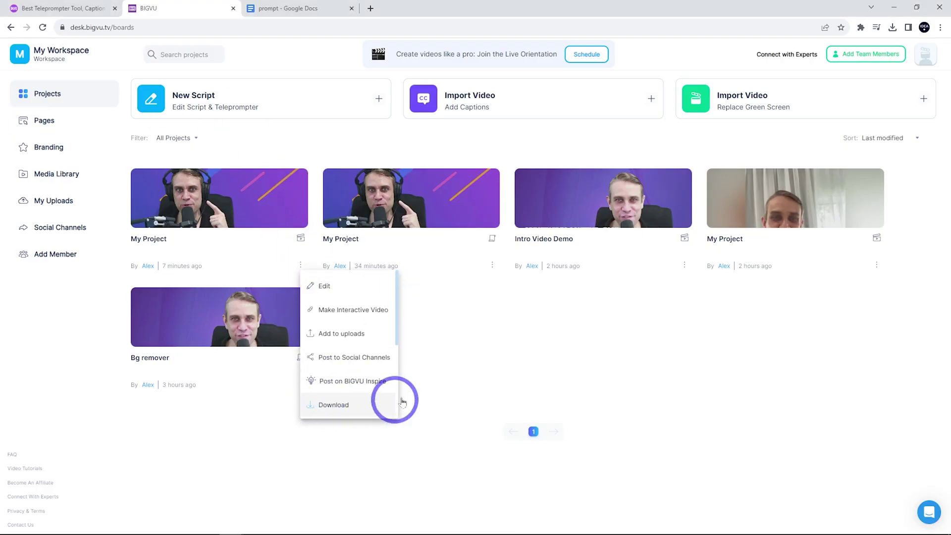